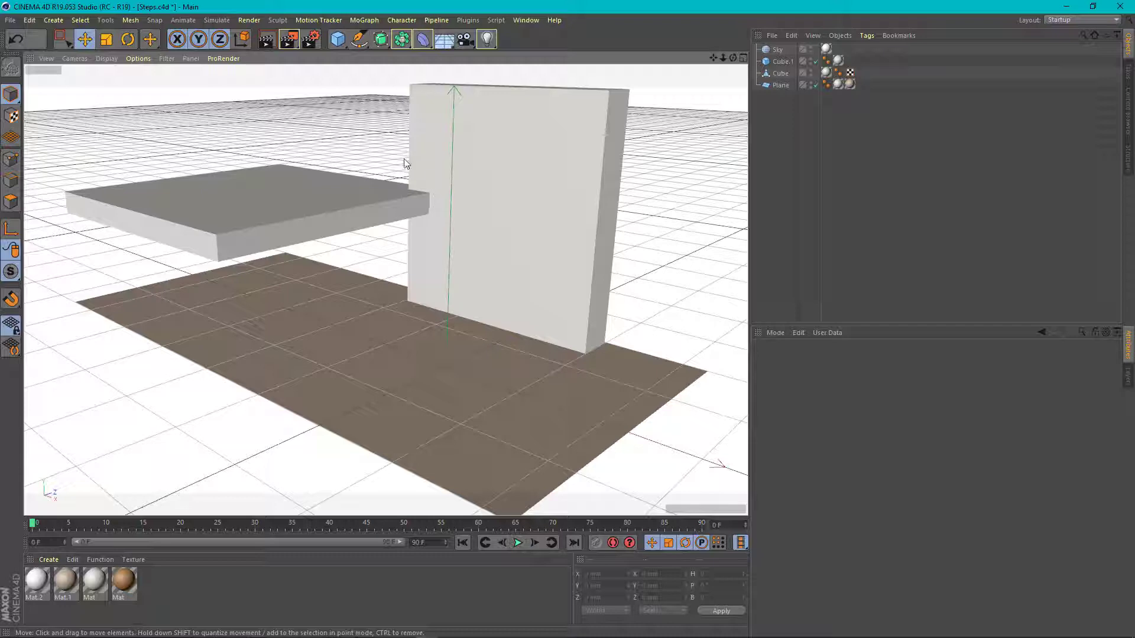
Step: Add a cube in front of the wall and flatten it into a slab about 59 mm thick, raised to about 356 mm in Y
{"action": "left_click", "coordinate": [337, 40]}
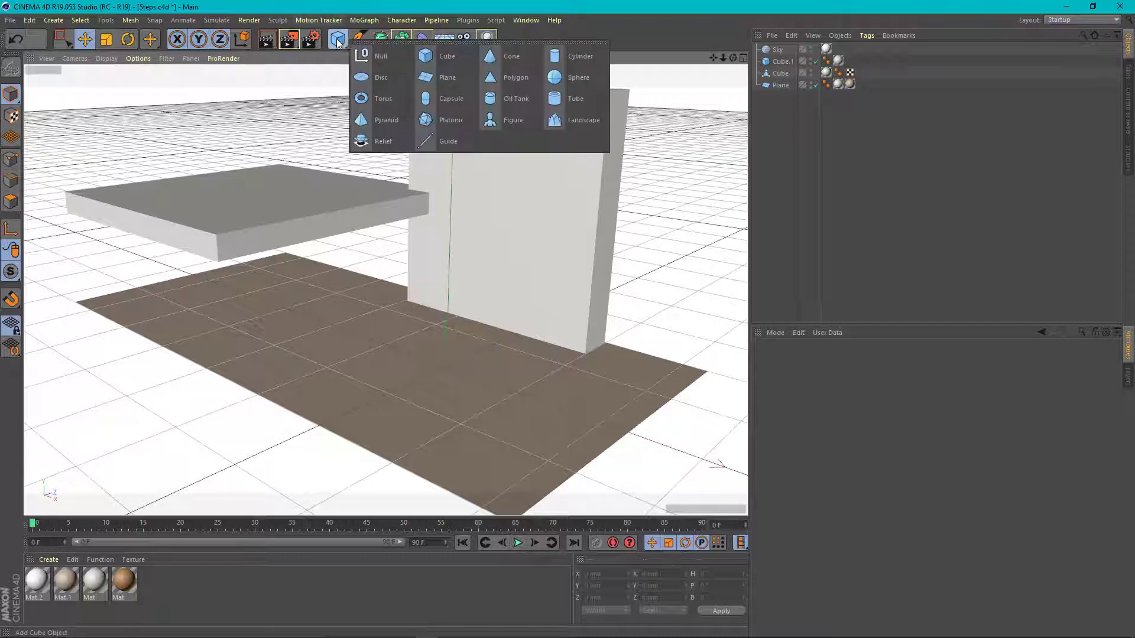
{"action": "left_click", "coordinate": [446, 56]}
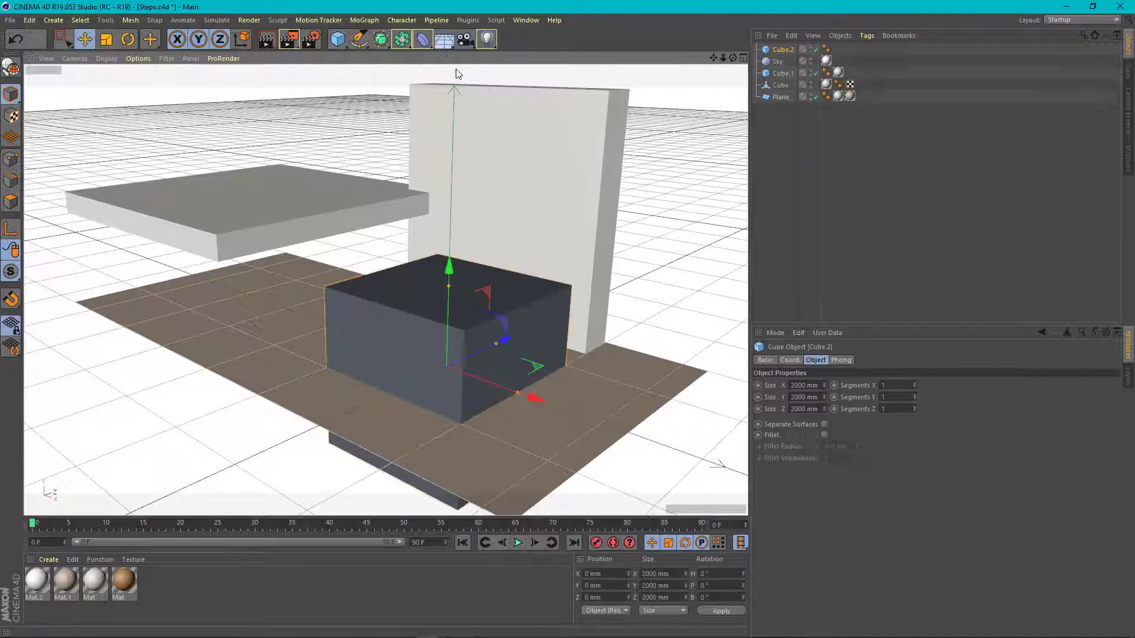
{"action": "scroll", "coordinate": [472, 329], "scroll_direction": "up", "scroll_amount": 3}
{"action": "scroll", "coordinate": [475, 331], "scroll_direction": "up", "scroll_amount": 4}
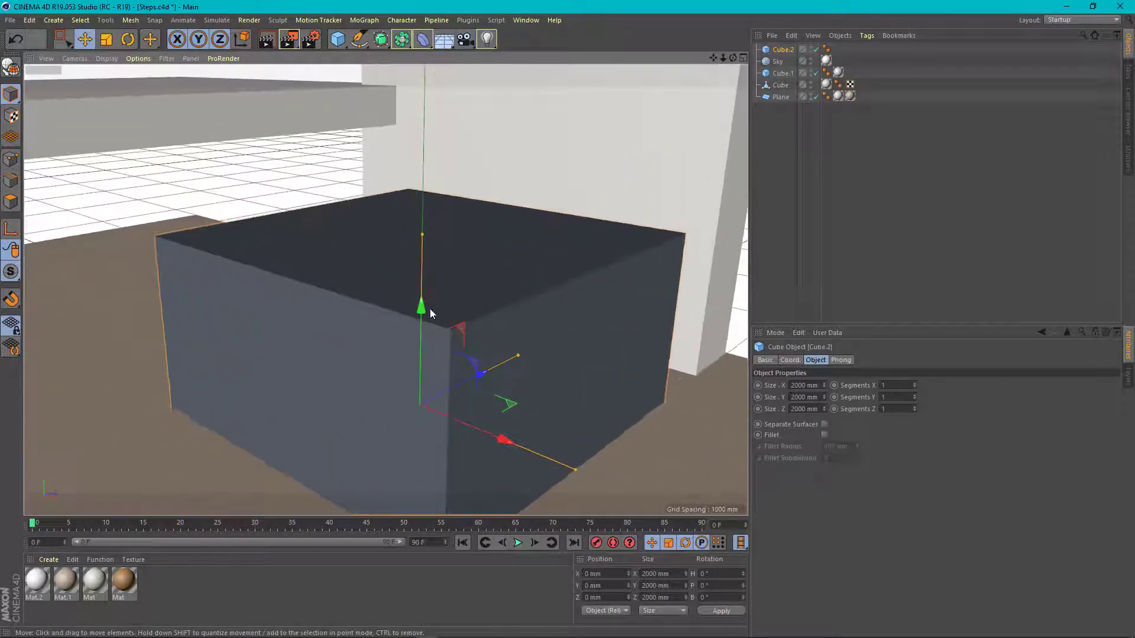
{"action": "left_click_drag", "start_coordinate": [429, 308], "coordinate": [431, 347]}
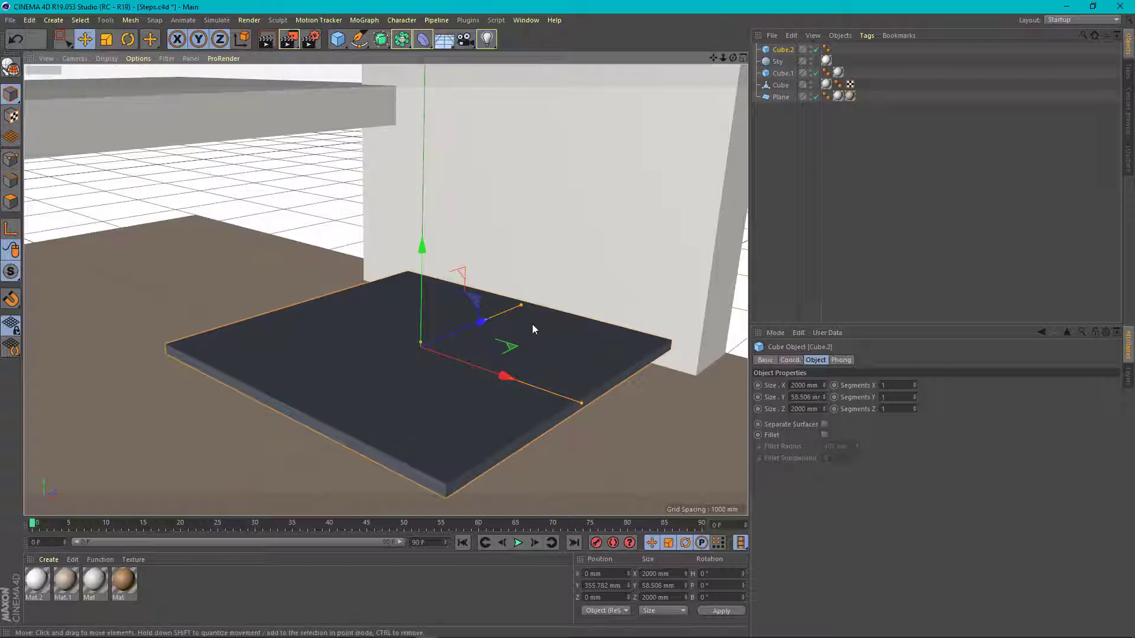
Step: Narrow the slab to about 1691 mm in X and 671 mm in Z, and fillet its edges with a radius of about 13 mm
{"action": "left_click_drag", "start_coordinate": [520, 304], "coordinate": [461, 359]}
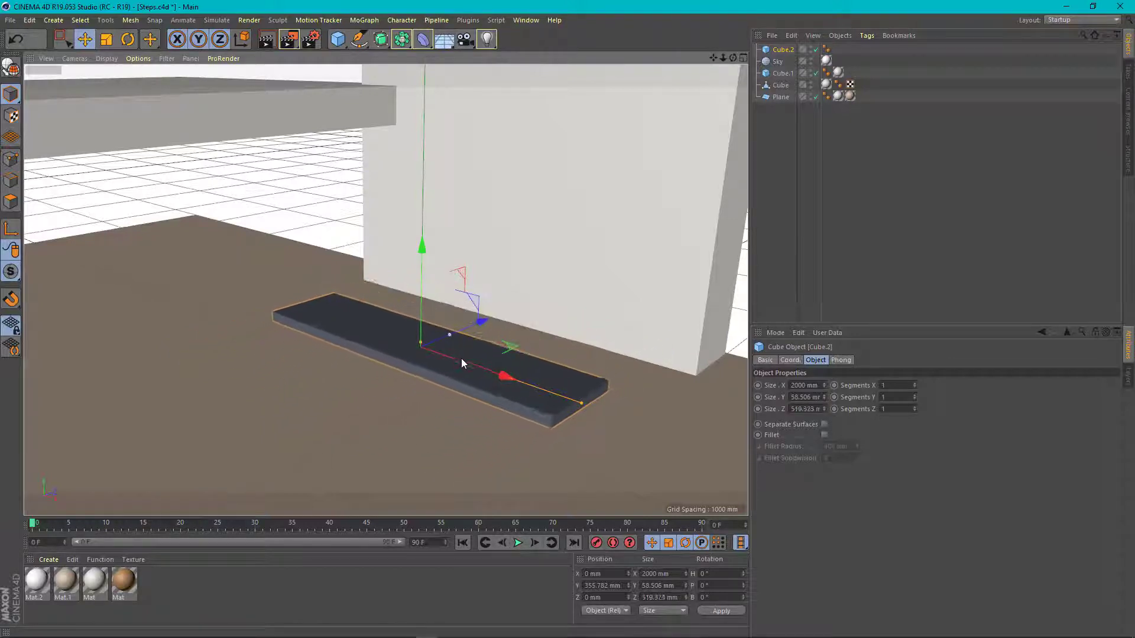
{"action": "left_click_drag", "start_coordinate": [576, 402], "coordinate": [552, 393]}
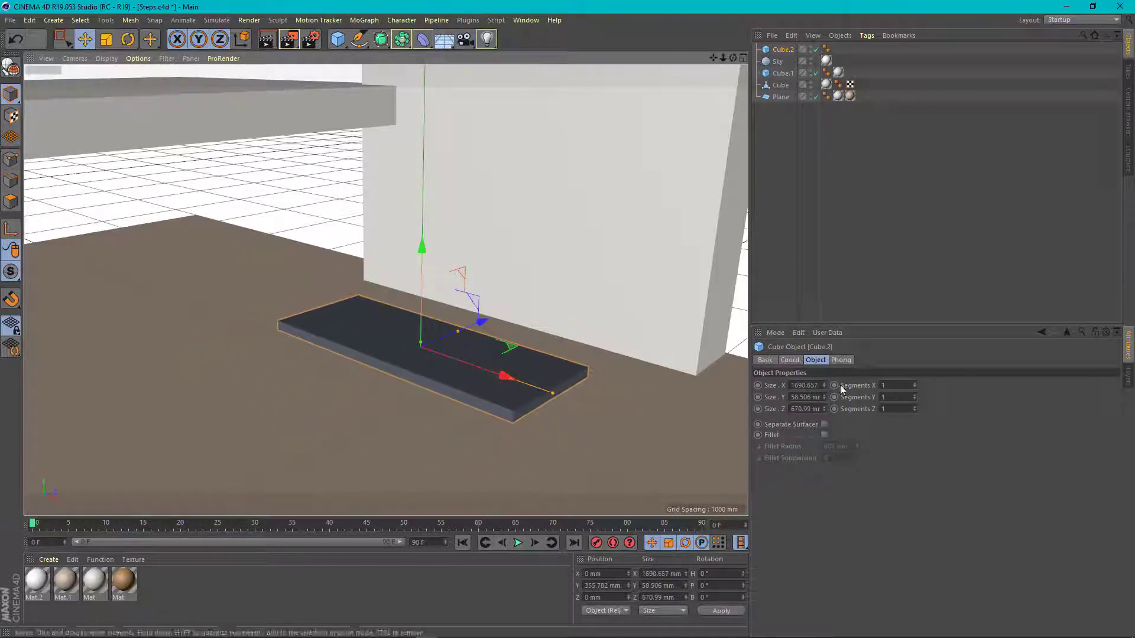
{"action": "left_click", "coordinate": [824, 435]}
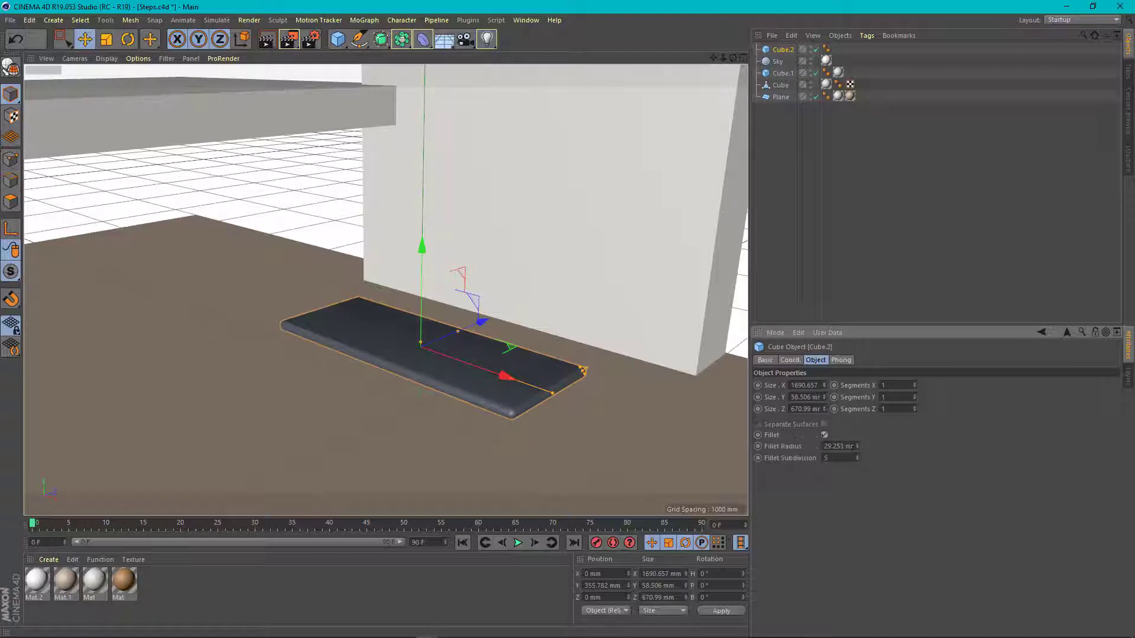
{"action": "left_click_drag", "start_coordinate": [856, 445], "coordinate": [857, 459]}
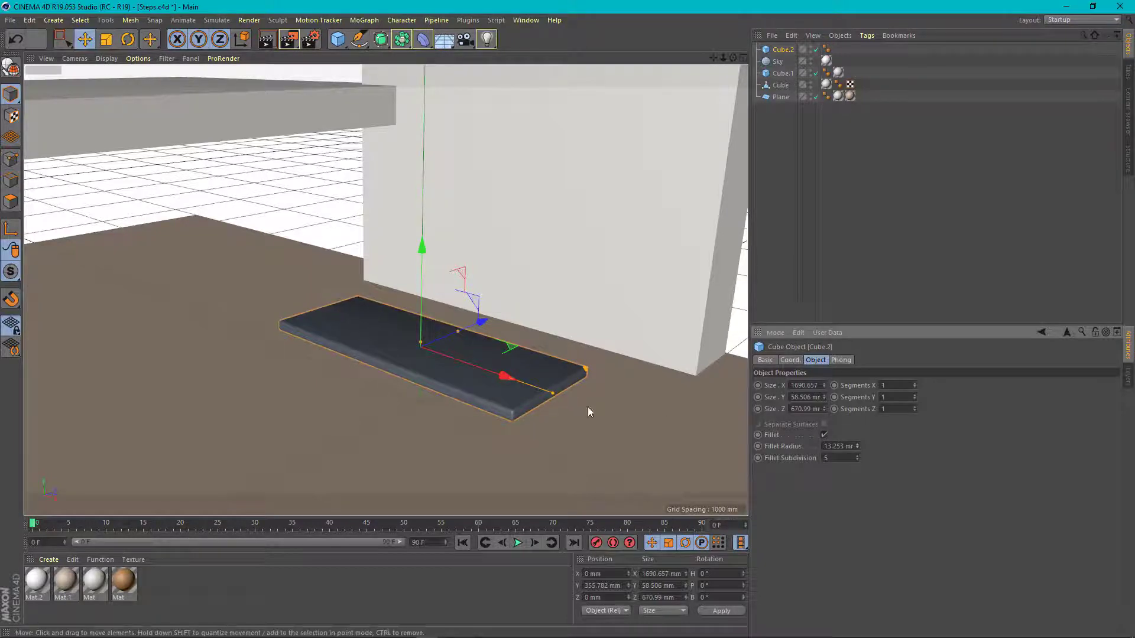
Step: Apply the brown wood material Mat to the slab and set its texture's Tiles V to 0.46
{"action": "scroll", "coordinate": [509, 429], "scroll_direction": "up", "scroll_amount": 1}
{"action": "scroll", "coordinate": [508, 429], "scroll_direction": "up", "scroll_amount": 2}
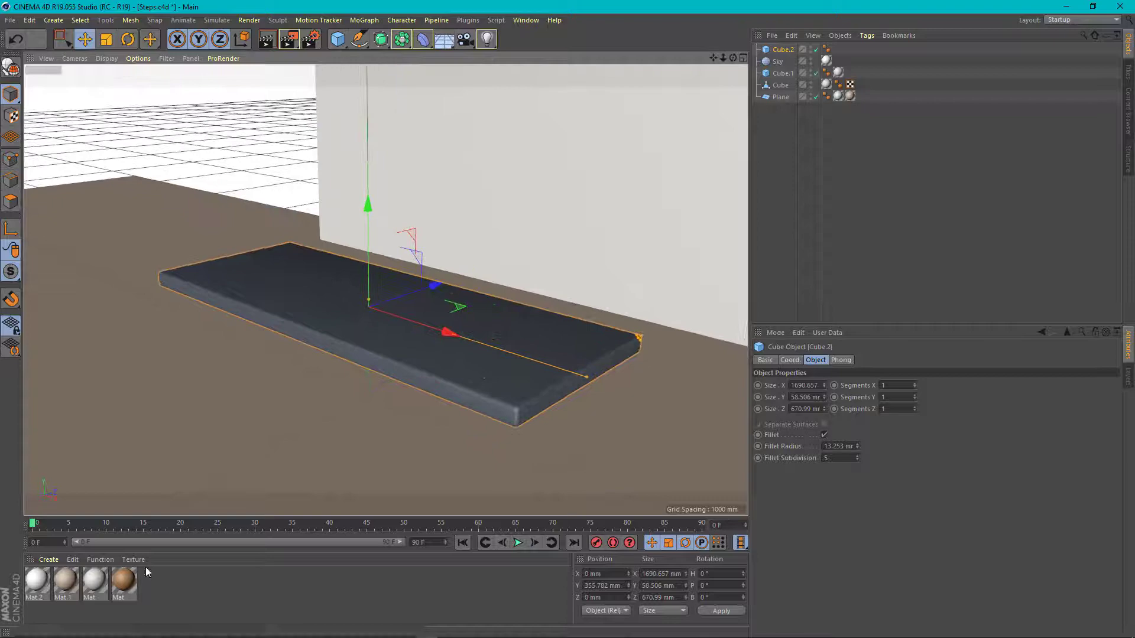
{"action": "left_click_drag", "start_coordinate": [134, 576], "coordinate": [428, 358]}
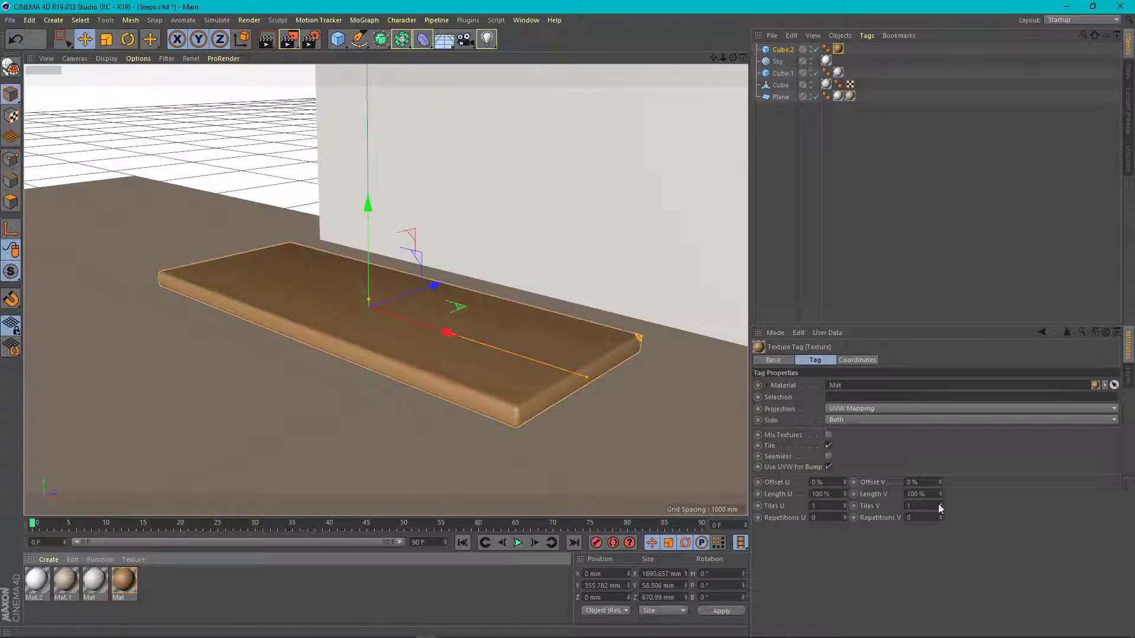
{"action": "left_click_drag", "start_coordinate": [940, 506], "coordinate": [940, 510]}
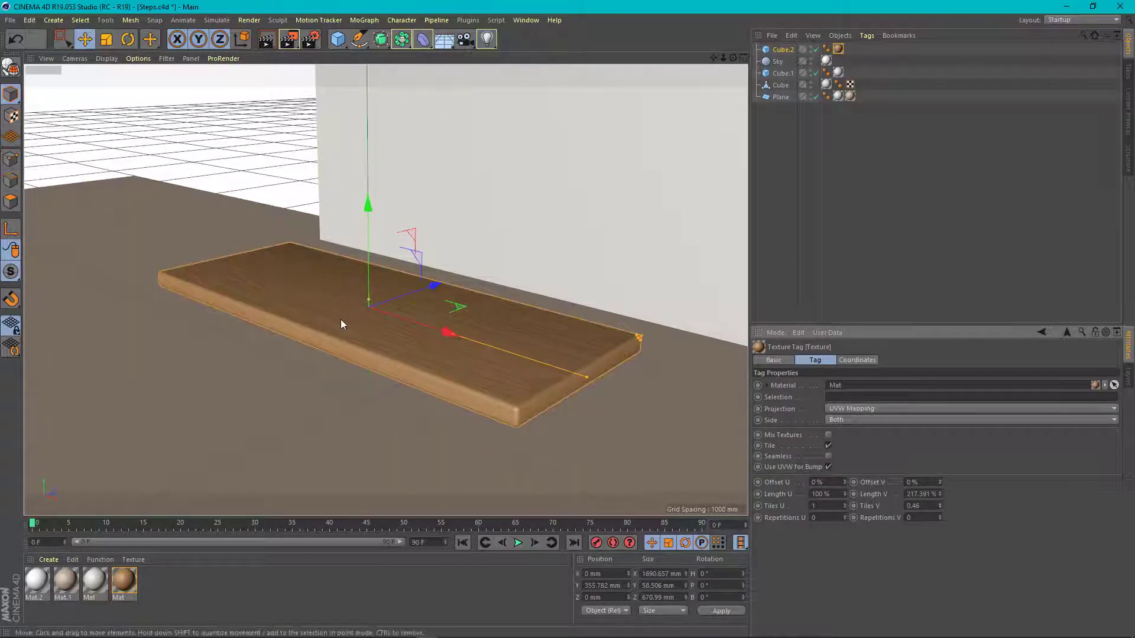
Step: Add a MoGraph Cloner and make the wooden slab Cube.2 its child
{"action": "scroll", "coordinate": [340, 319], "scroll_direction": "down", "scroll_amount": 5}
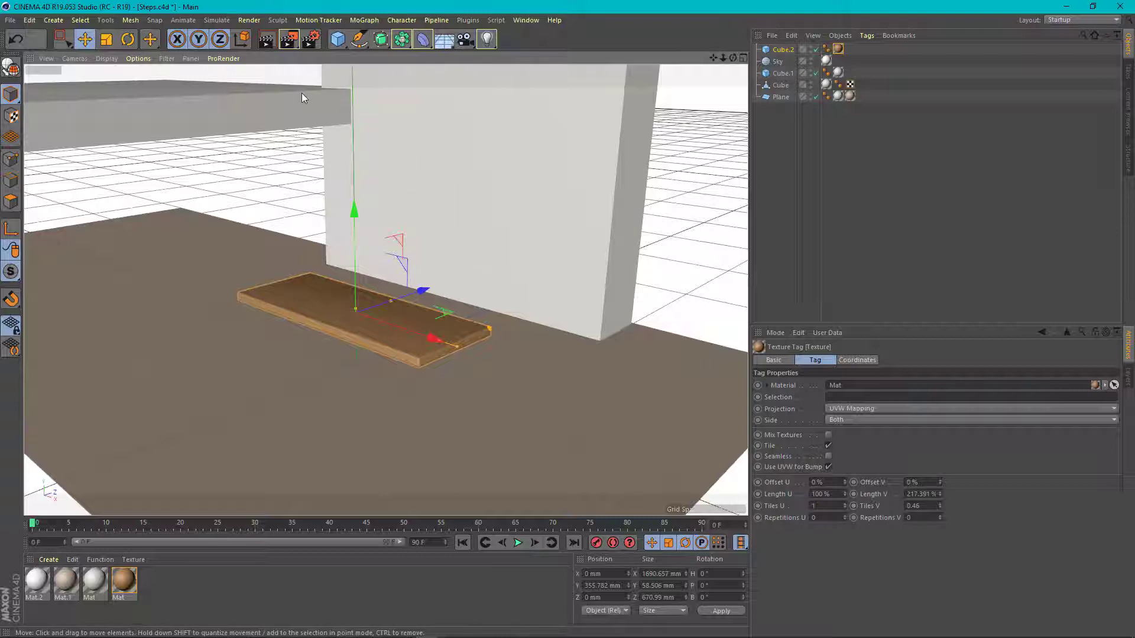
{"action": "scroll", "coordinate": [297, 106], "scroll_direction": "up", "scroll_amount": 5}
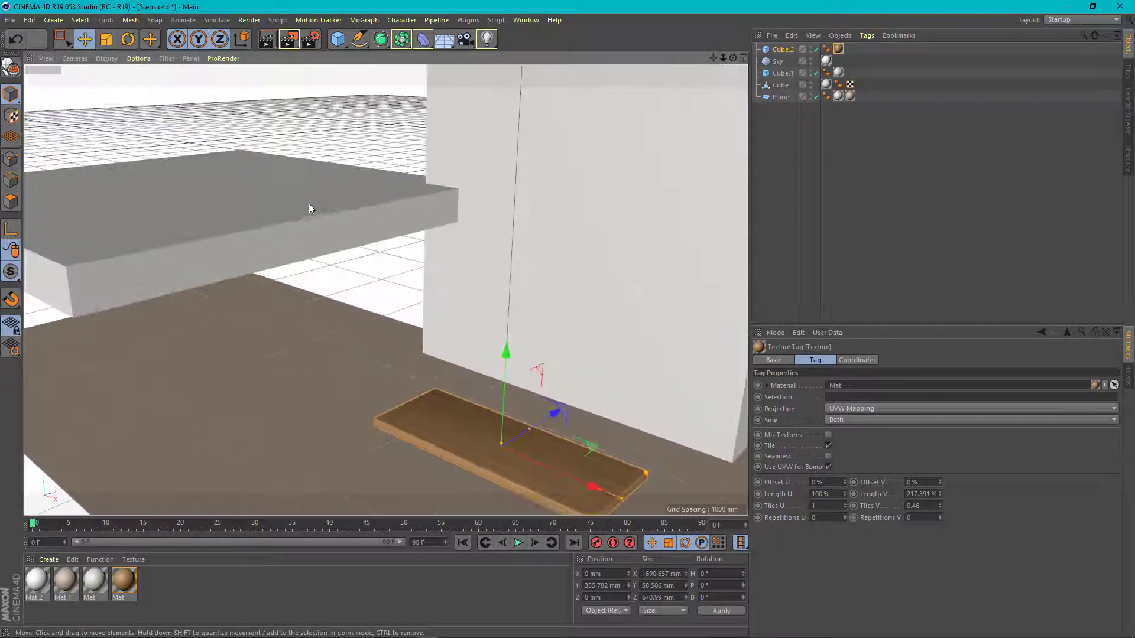
{"action": "scroll", "coordinate": [309, 205], "scroll_direction": "down", "scroll_amount": 3}
{"action": "left_click_drag", "start_coordinate": [342, 229], "coordinate": [477, 367], "text": "alt"}
{"action": "scroll", "coordinate": [311, 178], "scroll_direction": "down", "scroll_amount": 2}
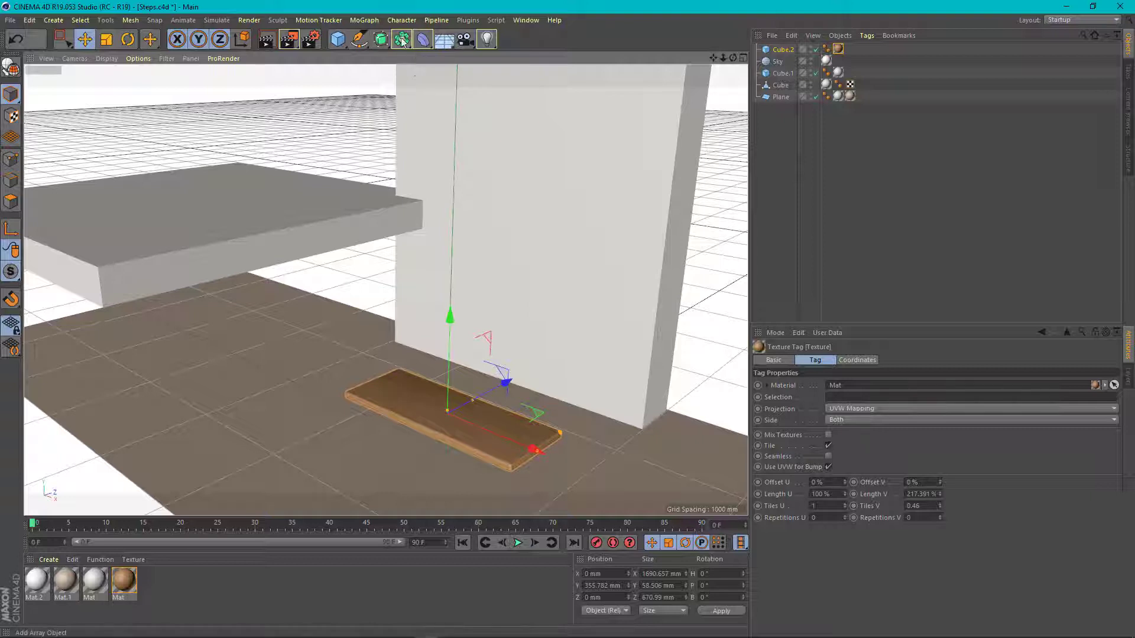
{"action": "left_click", "coordinate": [363, 21]}
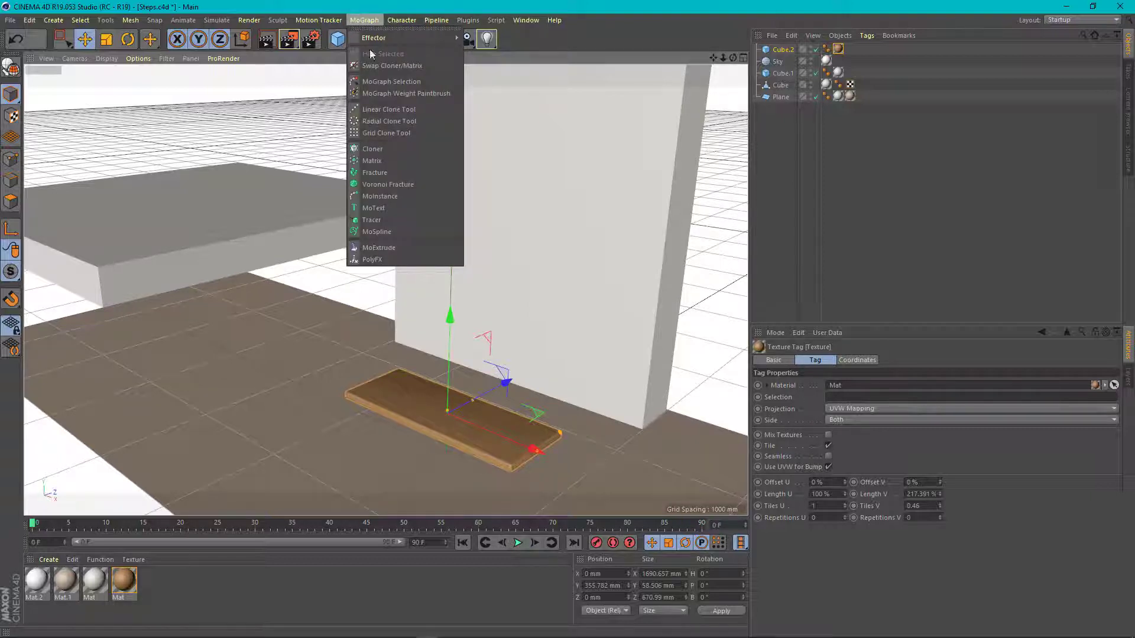
{"action": "left_click", "coordinate": [377, 149]}
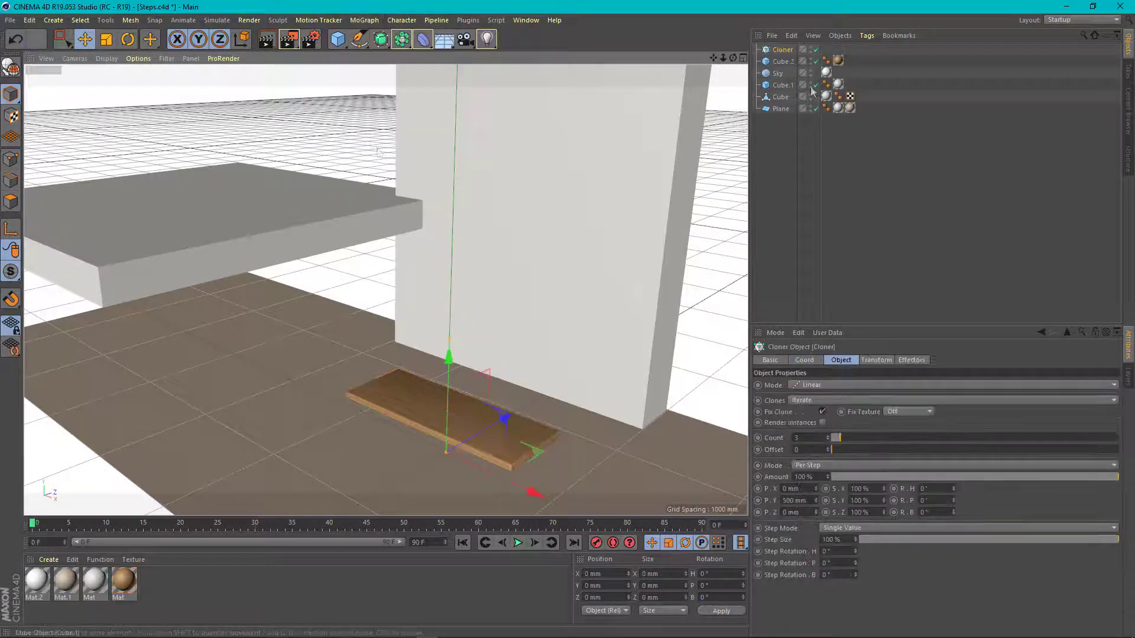
{"action": "left_click", "coordinate": [781, 62]}
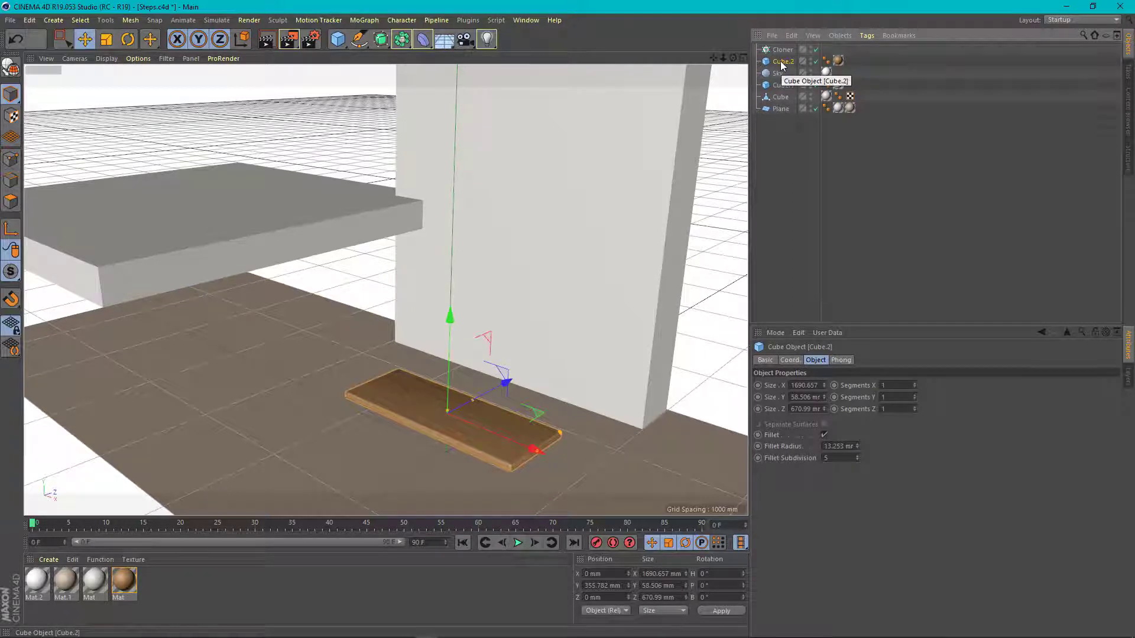
{"action": "left_click_drag", "start_coordinate": [782, 63], "coordinate": [782, 51]}
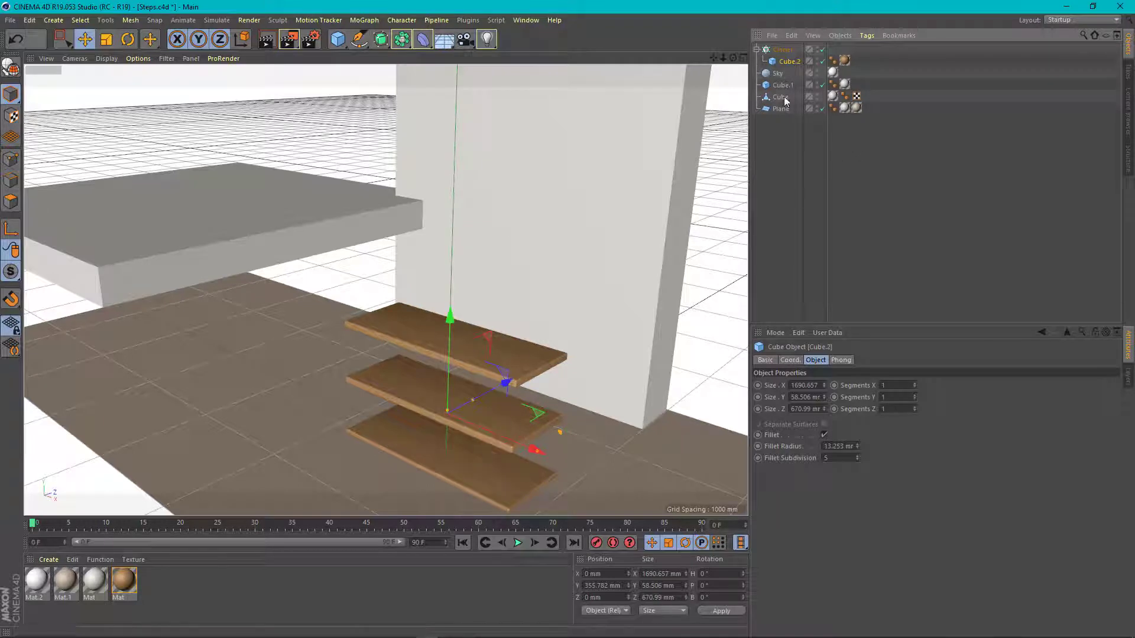
Step: Select the Cloner and choose Linear as its cloning mode
{"action": "left_click", "coordinate": [772, 52]}
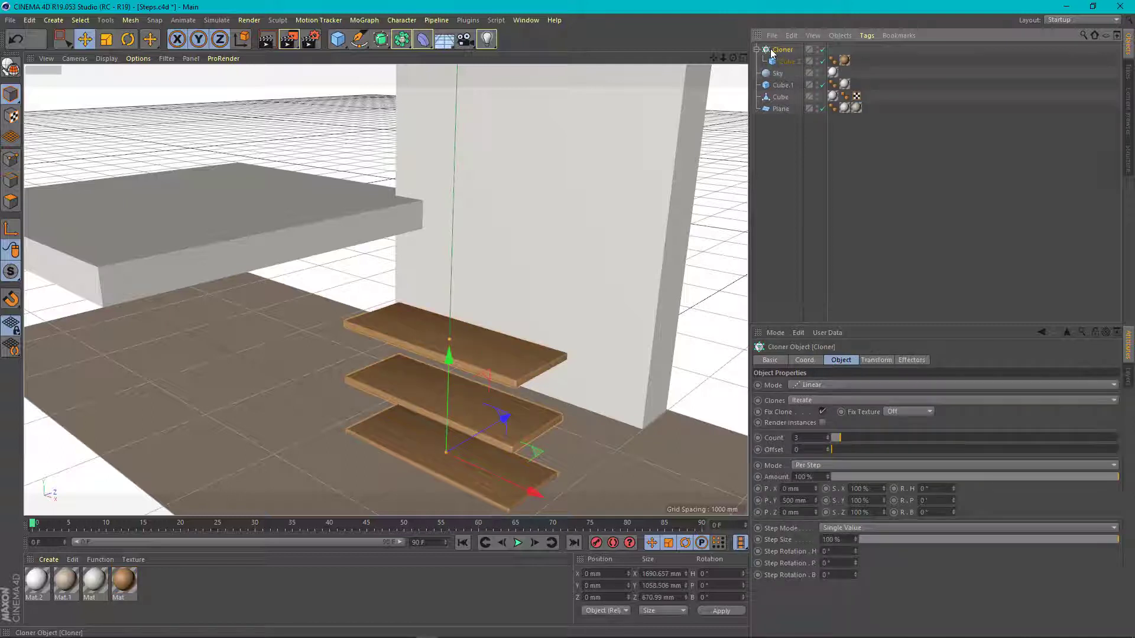
{"action": "left_click", "coordinate": [802, 382]}
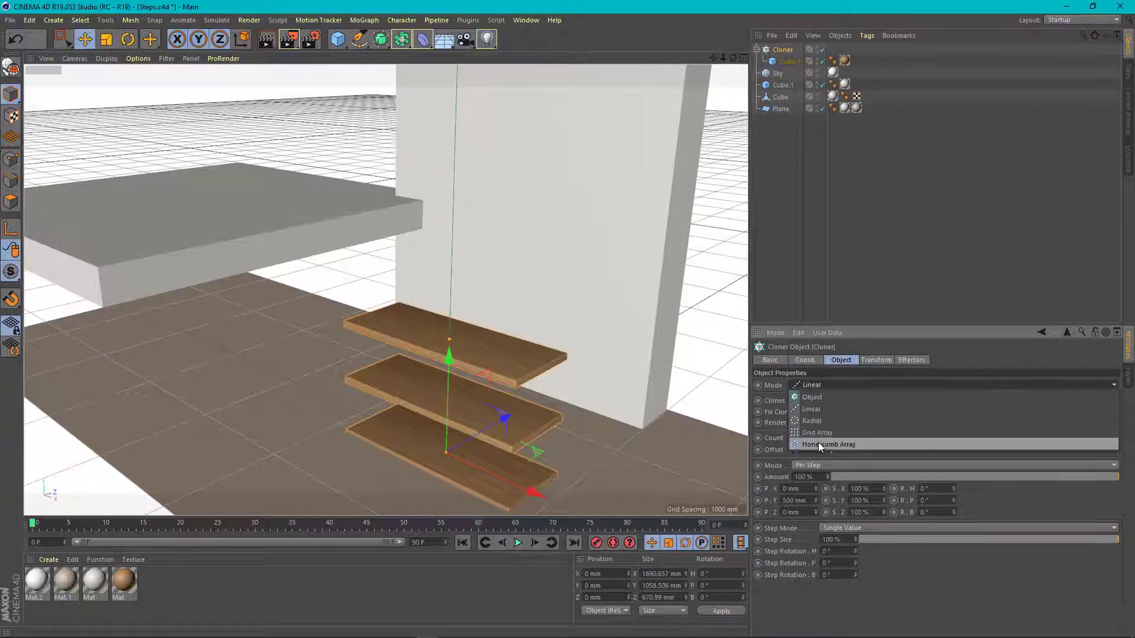
{"action": "left_click", "coordinate": [813, 409]}
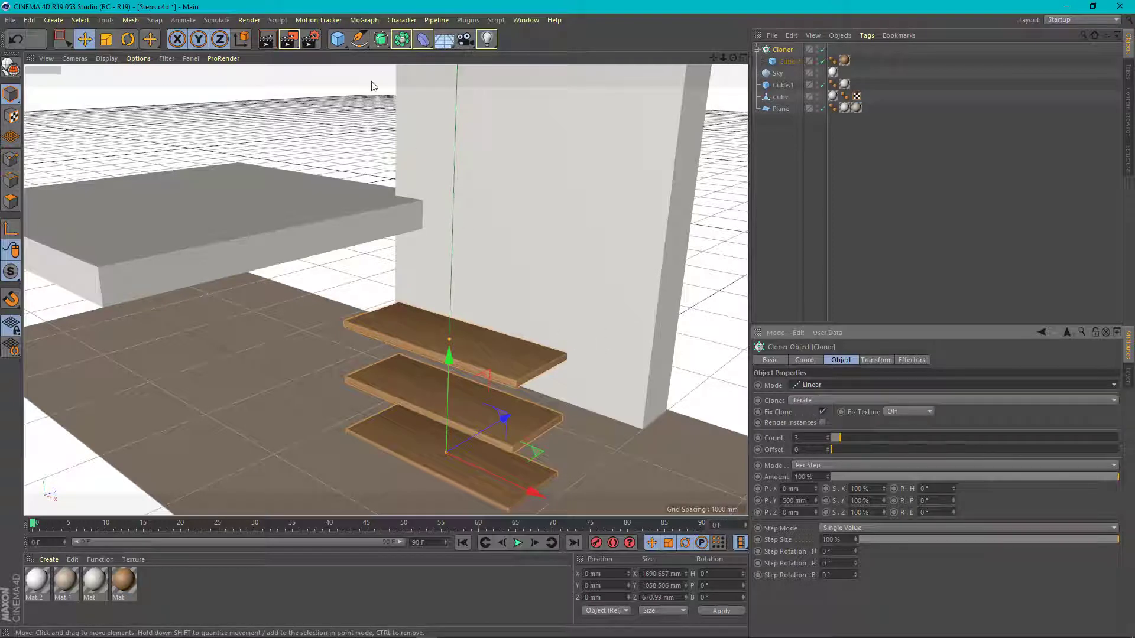
Step: Rotate the Cloner 90° about its vertical axis so the slabs run perpendicular to the wall
{"action": "left_click", "coordinate": [781, 50]}
{"action": "key", "text": "r"}
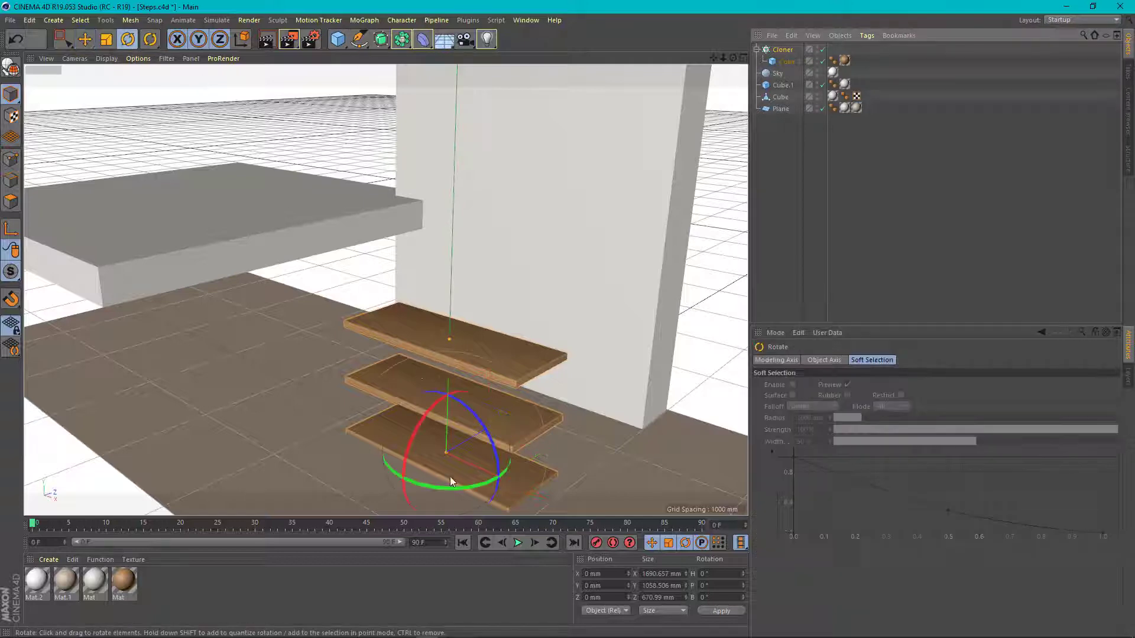
{"action": "left_click_drag", "start_coordinate": [445, 488], "coordinate": [529, 456]}
Step: Move the Cloner toward the wall to about X 542 mm, Y 182 mm, Z 677 mm
{"action": "left_click", "coordinate": [84, 39]}
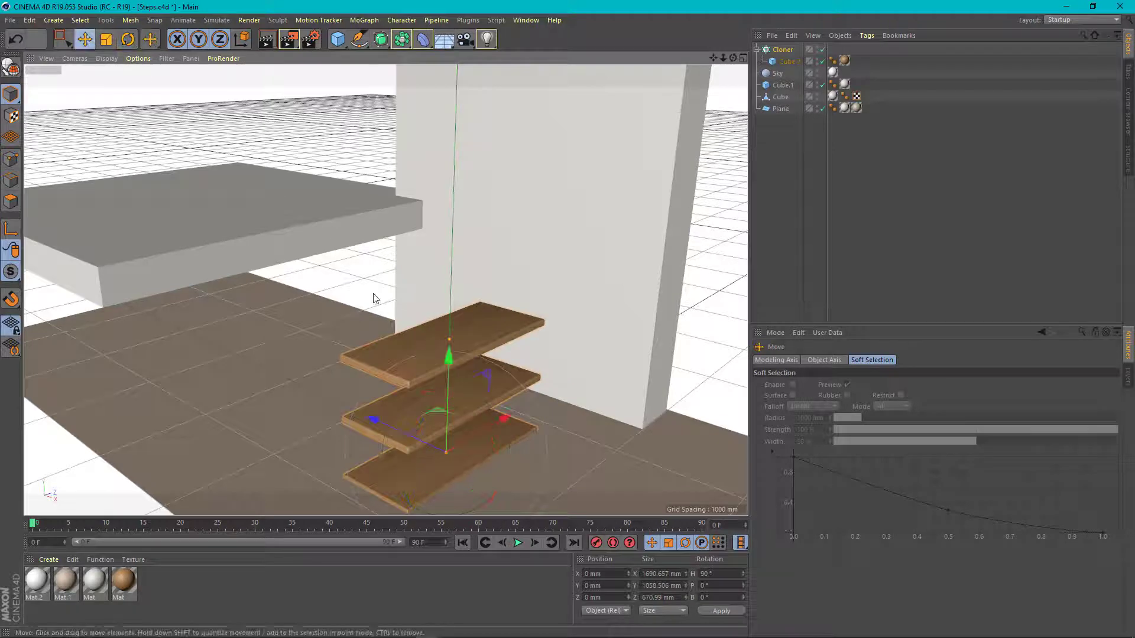
{"action": "left_click_drag", "start_coordinate": [505, 420], "coordinate": [551, 397]}
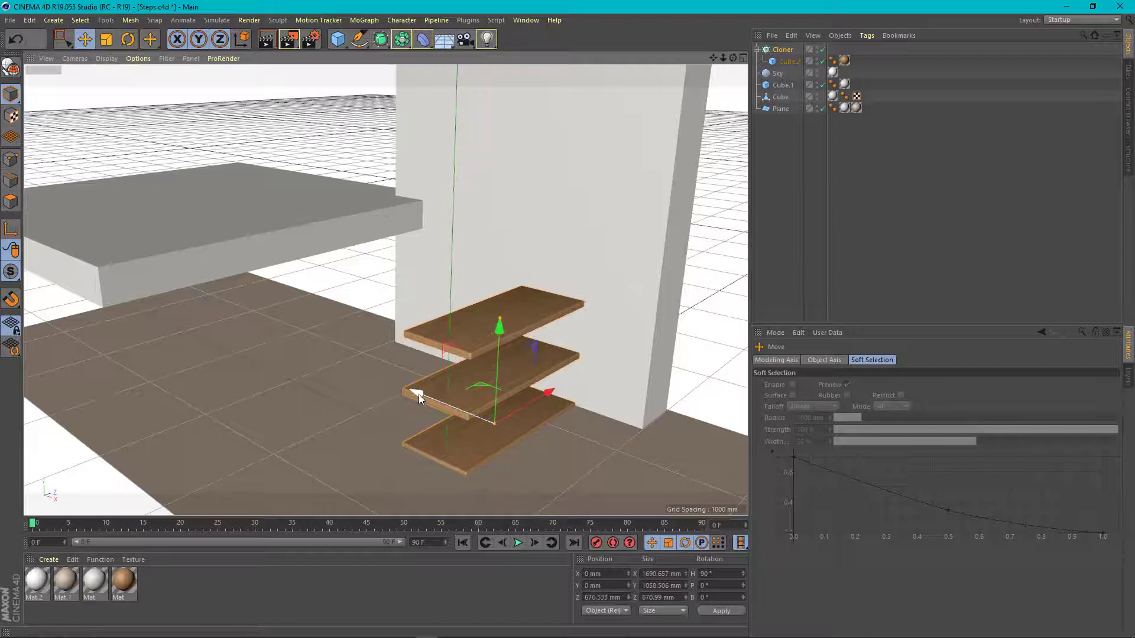
{"action": "left_click_drag", "start_coordinate": [419, 395], "coordinate": [468, 414]}
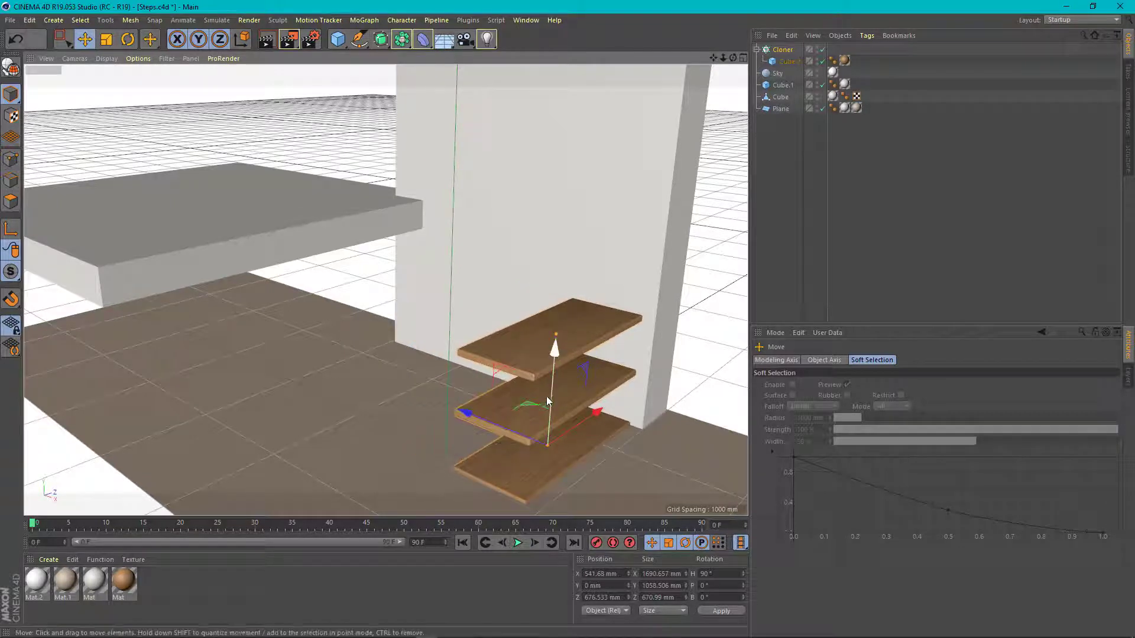
{"action": "left_click_drag", "start_coordinate": [548, 401], "coordinate": [554, 379]}
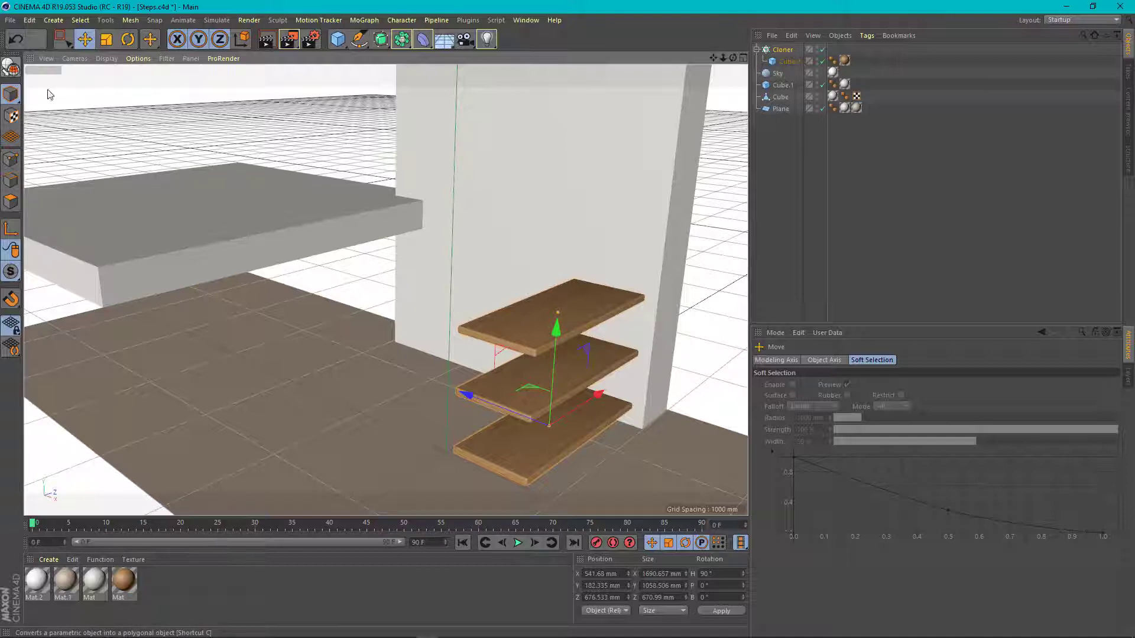
Step: Reduce the cloned slab Cube.2 to about 1112 mm in X and 303 mm in Z, and shift it about 42 mm along X
{"action": "left_click", "coordinate": [777, 62]}
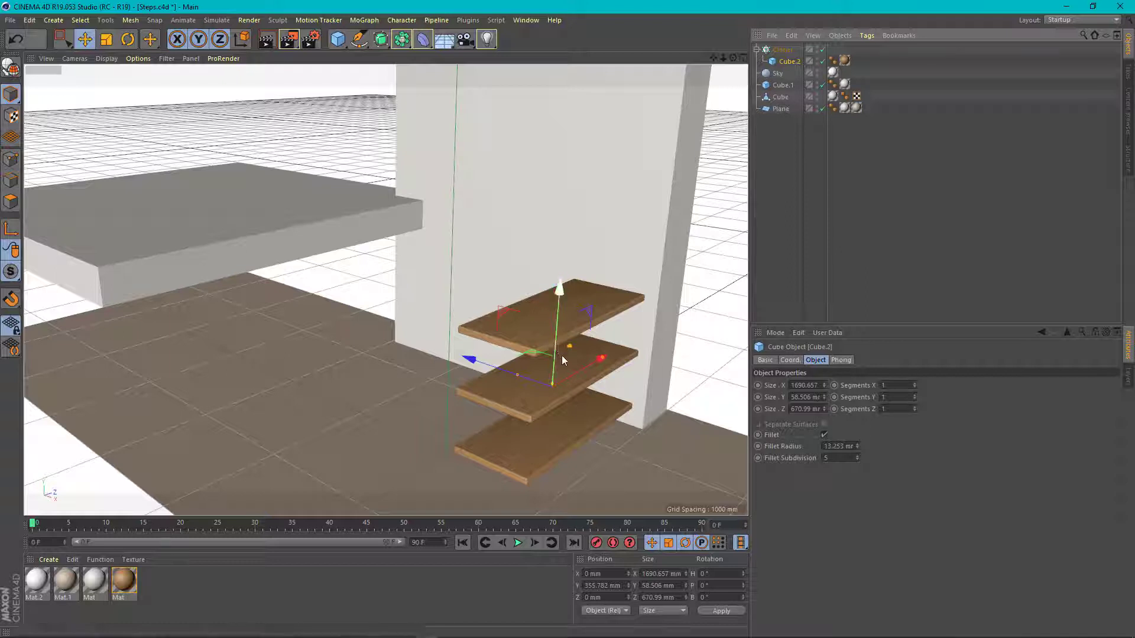
{"action": "mouse_move", "coordinate": [603, 360]}
{"action": "left_mouse_down"}
{"action": "mouse_move", "coordinate": [552, 394]}
{"action": "mouse_move", "coordinate": [592, 366]}
{"action": "left_mouse_up"}
{"action": "left_click_drag", "start_coordinate": [514, 372], "coordinate": [540, 382]}
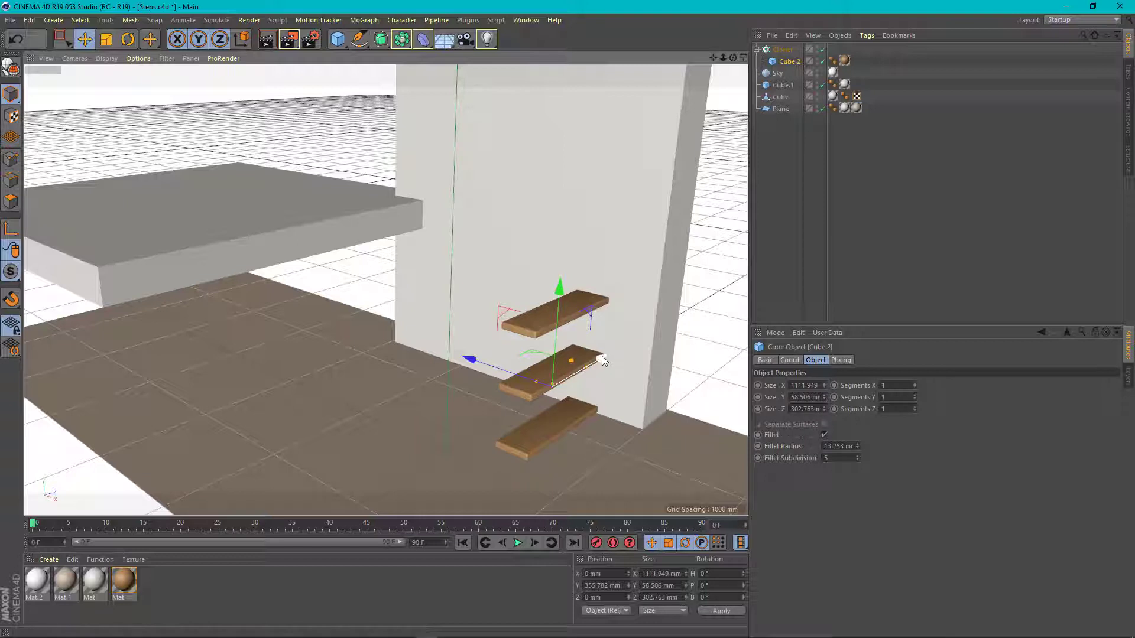
{"action": "left_click_drag", "start_coordinate": [602, 356], "coordinate": [607, 357]}
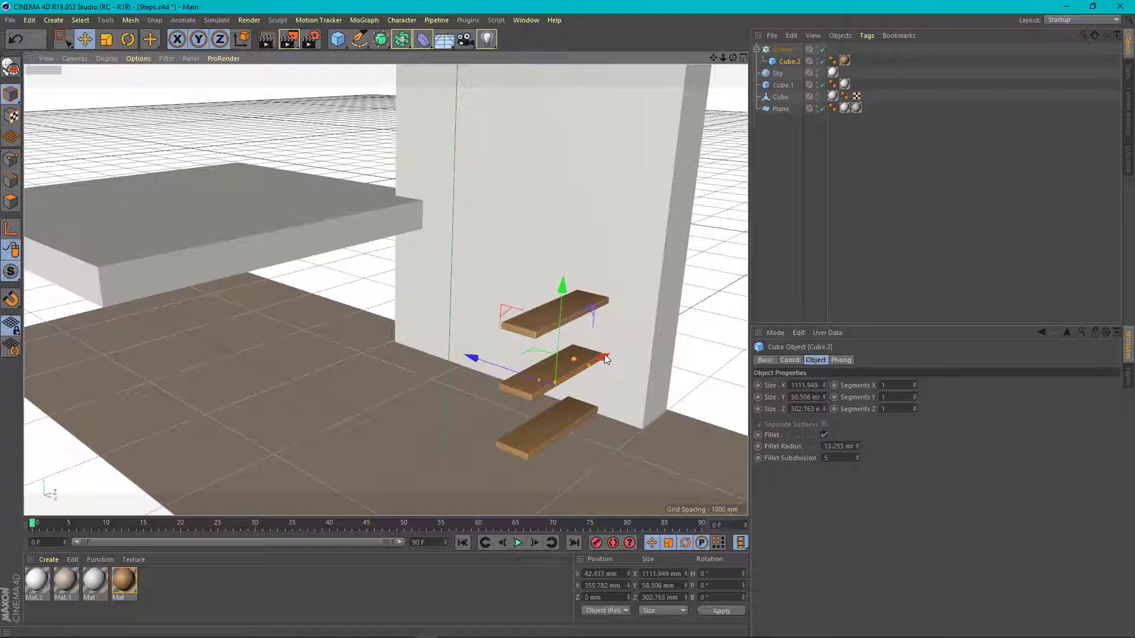
Step: Move the Cloner to about X 758 mm, Y 160 mm, Z 938 mm, beside the wall's near end
{"action": "left_click", "coordinate": [782, 50]}
{"action": "left_click_drag", "start_coordinate": [600, 393], "coordinate": [571, 375]}
{"action": "left_click_drag", "start_coordinate": [509, 394], "coordinate": [525, 399]}
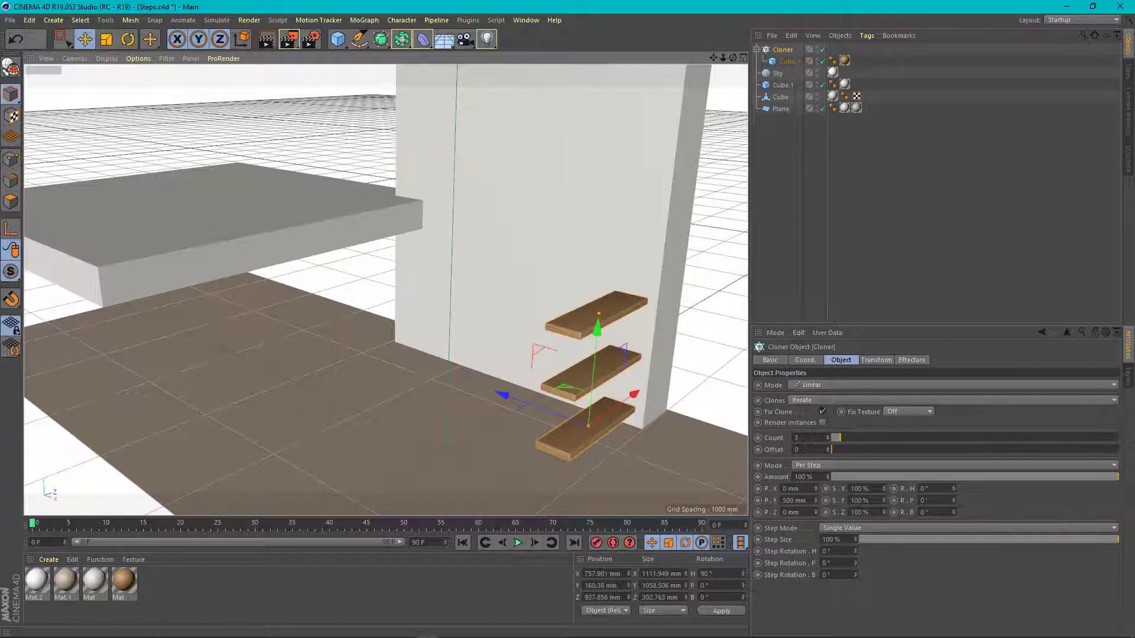
Step: Set the Cloner to 10 clones with a per-step offset of 150 mm in Y and 244 mm in Z
{"action": "left_click_drag", "start_coordinate": [829, 438], "coordinate": [829, 438]}
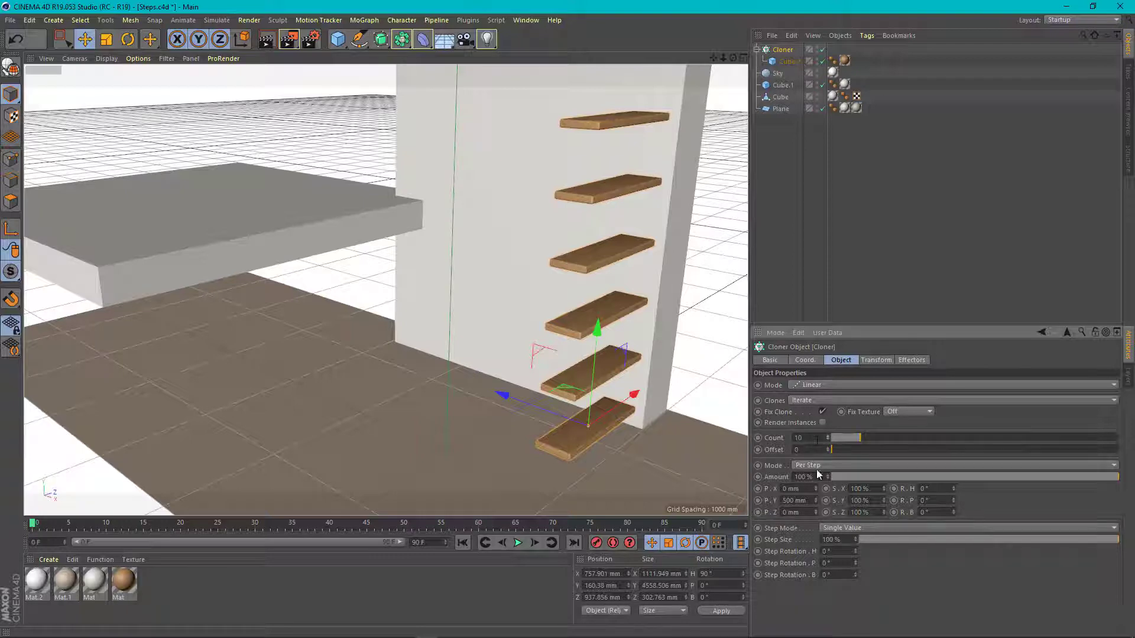
{"action": "left_click_drag", "start_coordinate": [816, 500], "coordinate": [816, 427]}
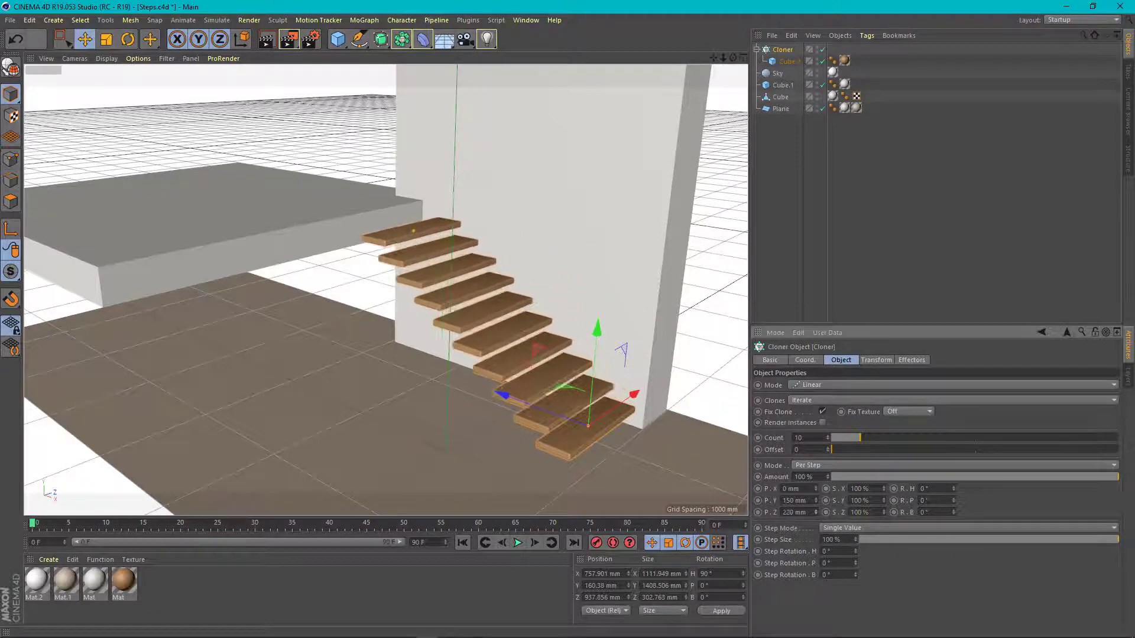
{"action": "left_click_drag", "start_coordinate": [815, 513], "coordinate": [815, 506]}
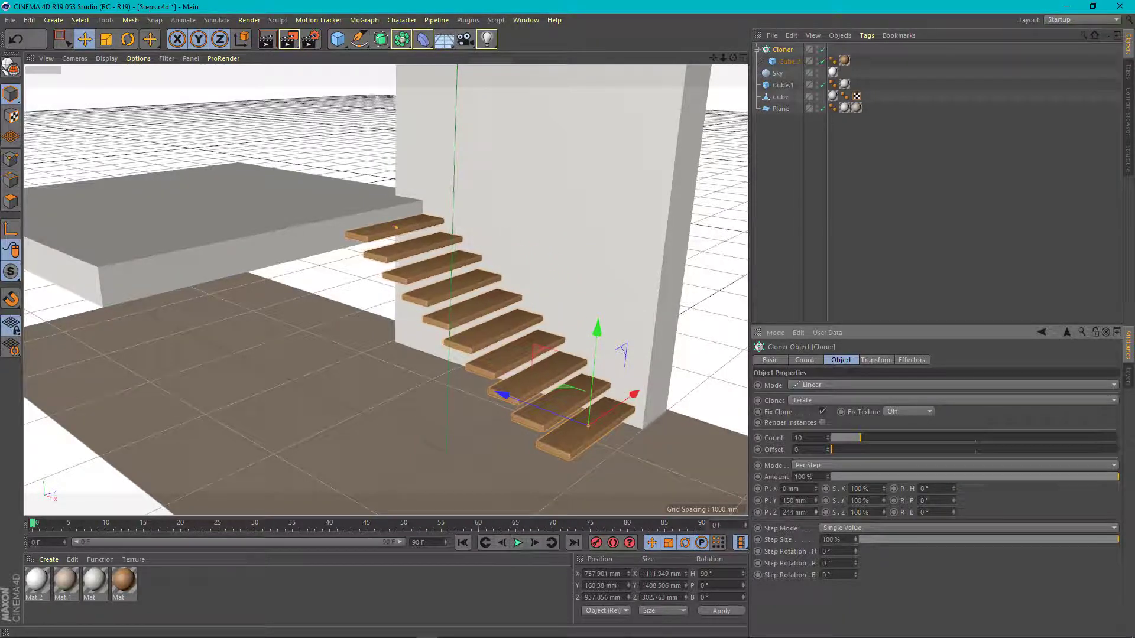
{"action": "scroll", "coordinate": [431, 309], "scroll_direction": "up", "scroll_amount": 2}
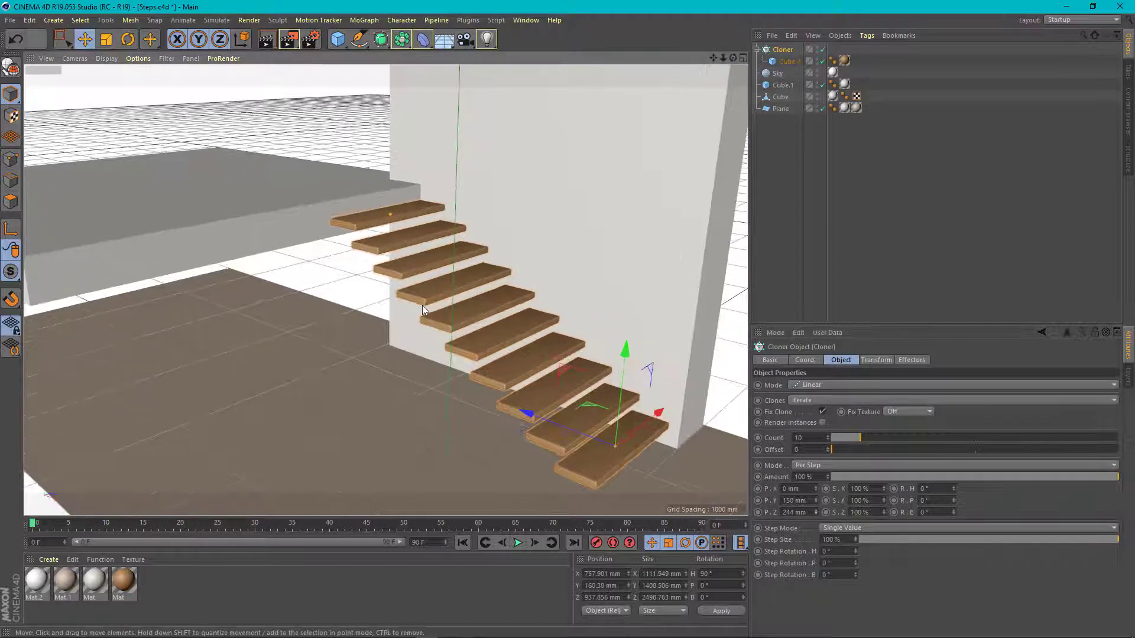
{"action": "left_click_drag", "start_coordinate": [423, 307], "coordinate": [532, 316], "text": "alt"}
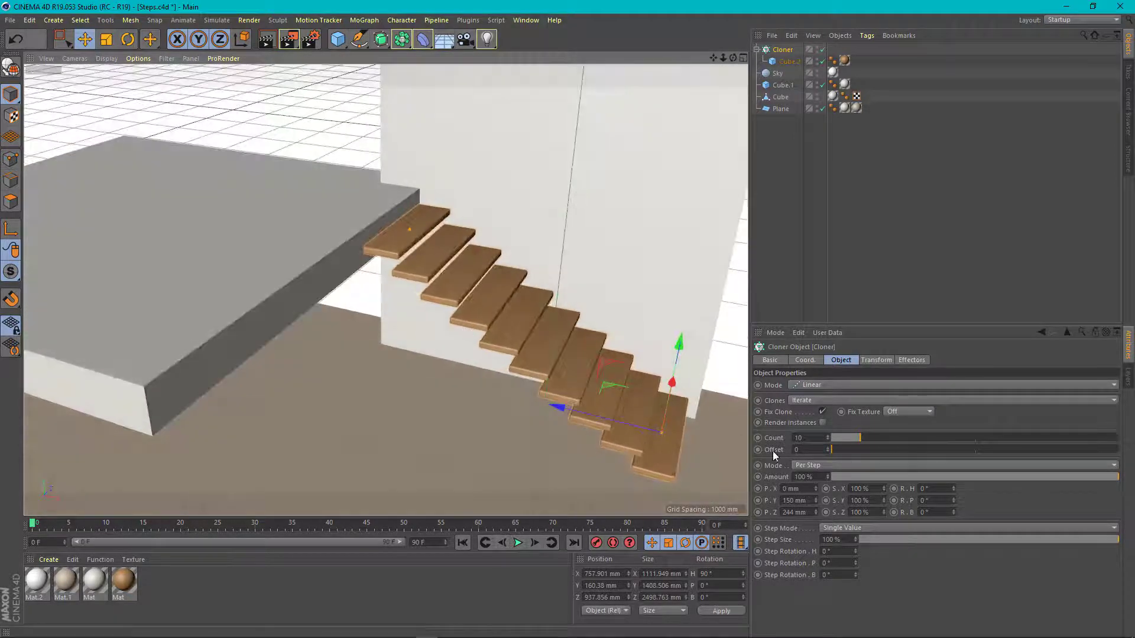
Step: Try the Cloner with 13 clones, testing per-step Y offsets of 165 mm and about 126 mm
{"action": "left_click_drag", "start_coordinate": [815, 501], "coordinate": [816, 501]}
{"action": "mouse_move", "coordinate": [548, 410]}
{"action": "left_mouse_down", "text": "alt"}
{"action": "mouse_move", "coordinate": [521, 408]}
{"action": "mouse_move", "coordinate": [551, 399]}
{"action": "mouse_move", "coordinate": [504, 372]}
{"action": "mouse_move", "coordinate": [516, 397]}
{"action": "mouse_move", "coordinate": [556, 419]}
{"action": "left_mouse_up", "text": "alt"}
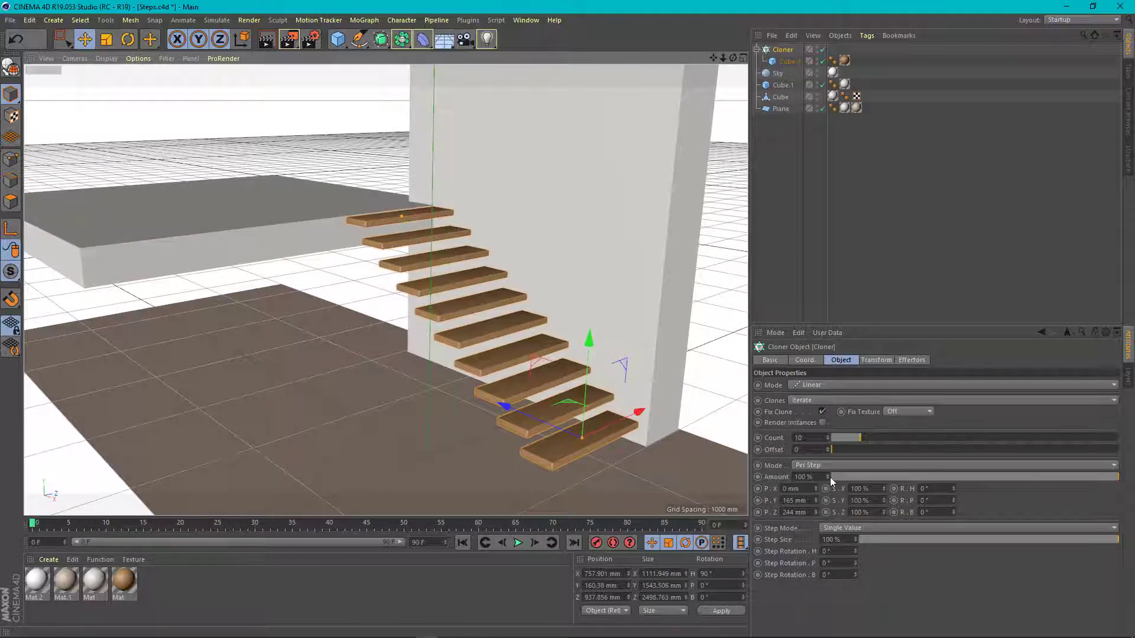
{"action": "left_click", "coordinate": [828, 436]}
{"action": "left_click", "coordinate": [828, 436]}
{"action": "left_click", "coordinate": [828, 436]}
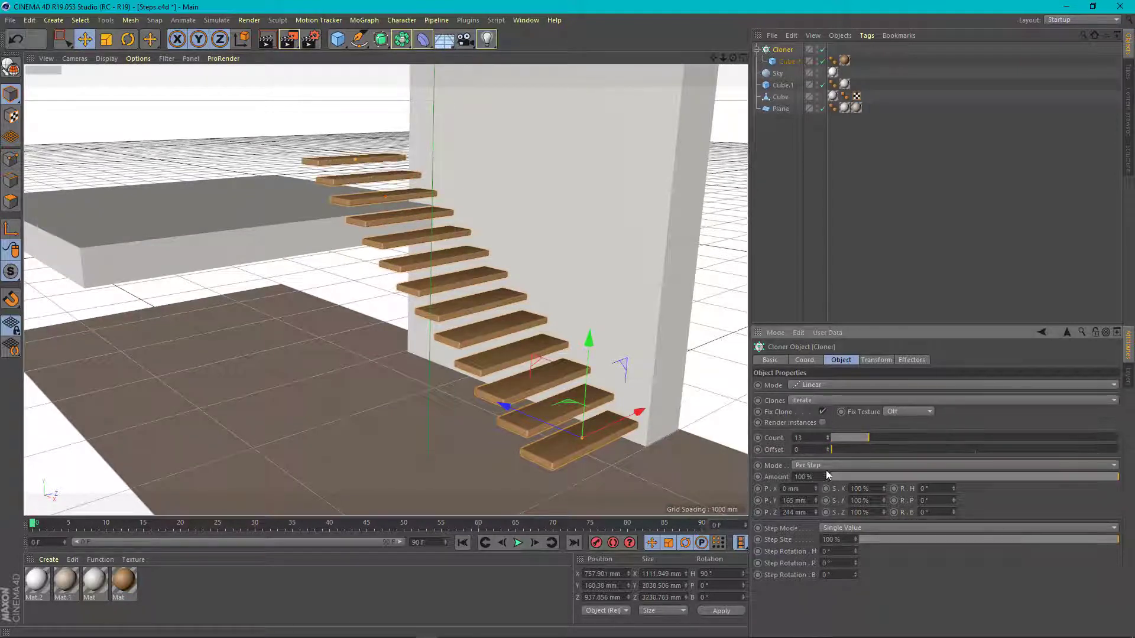
{"action": "left_click_drag", "start_coordinate": [817, 498], "coordinate": [817, 522]}
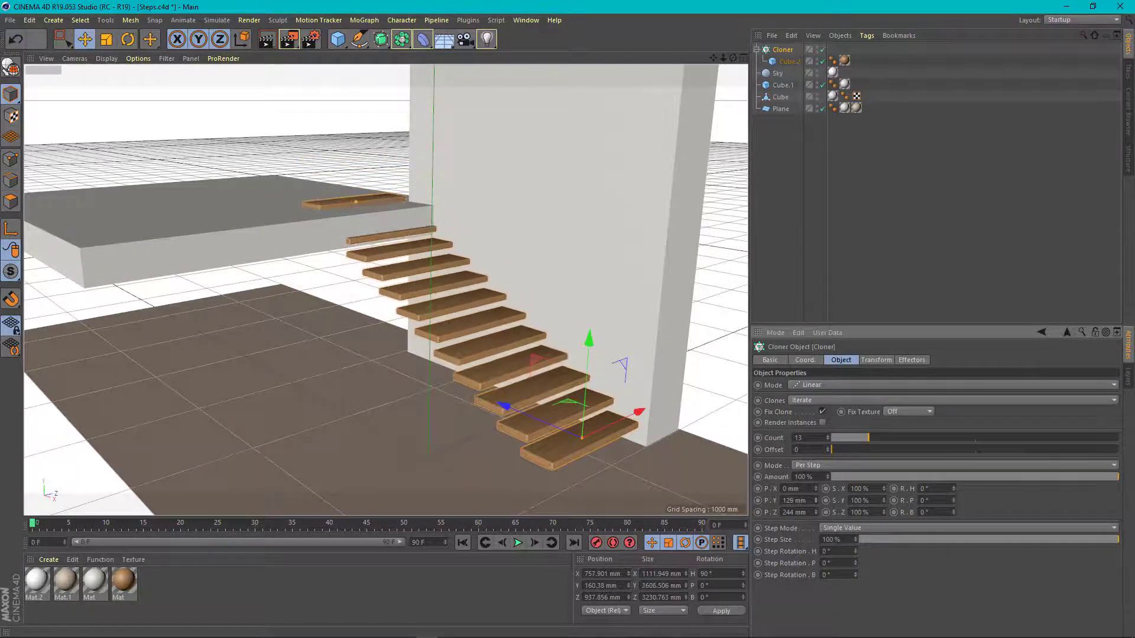
Step: Set the Cloner to 10 clones with a per-step Y offset of 164 mm, and select the cloned slab Cube.2
{"action": "left_click", "coordinate": [828, 440]}
{"action": "left_click", "coordinate": [829, 440]}
{"action": "left_click", "coordinate": [828, 441]}
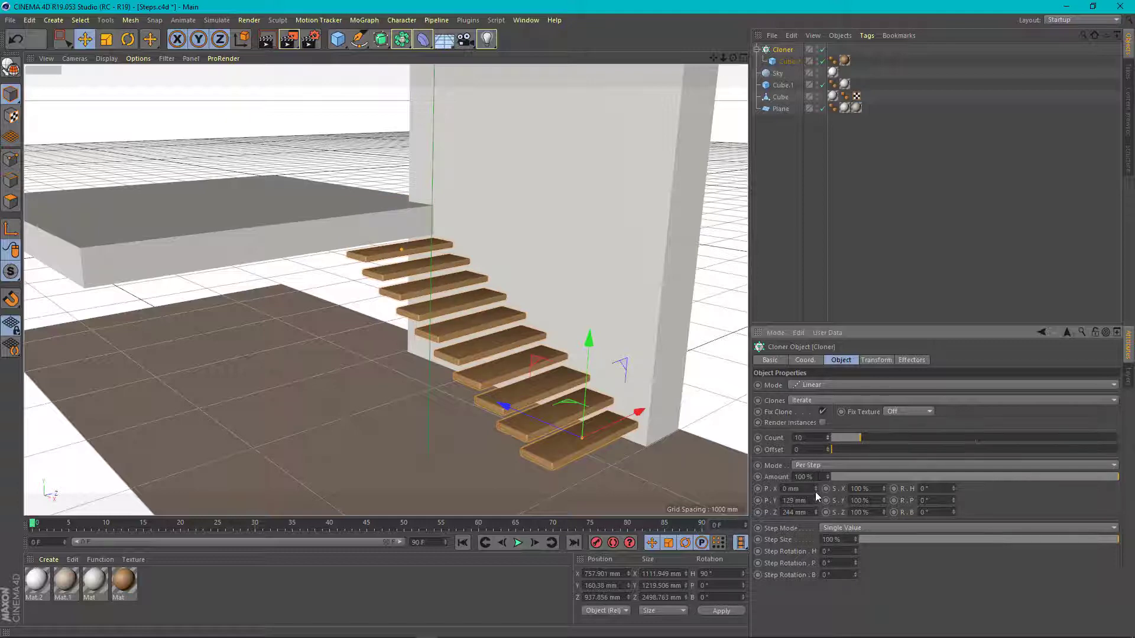
{"action": "left_click_drag", "start_coordinate": [816, 499], "coordinate": [816, 482]}
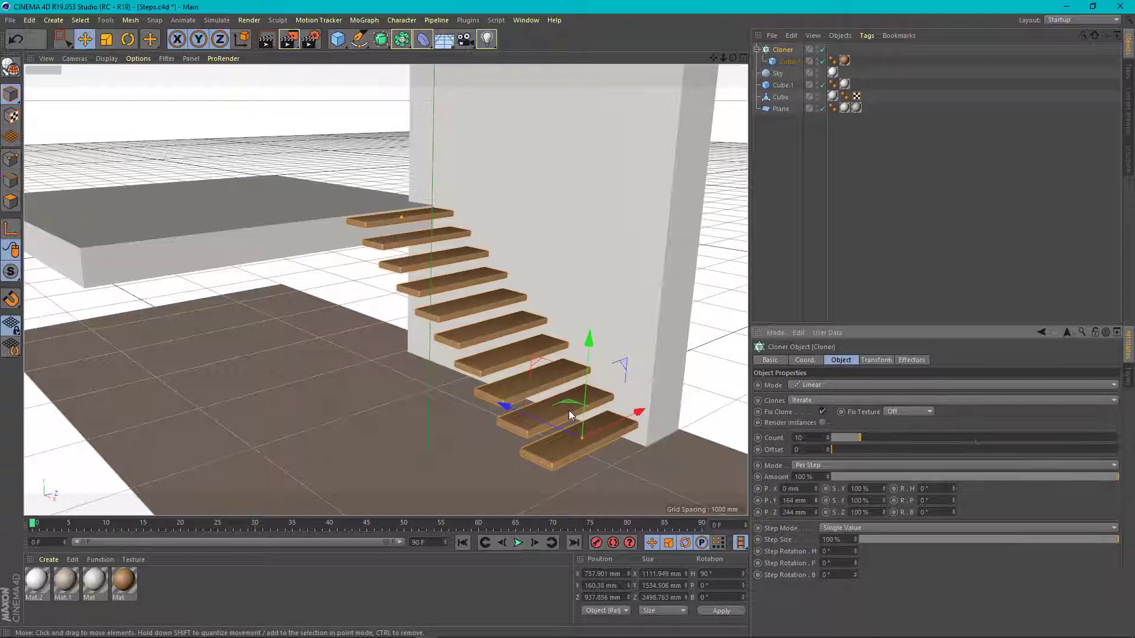
{"action": "left_click", "coordinate": [540, 379]}
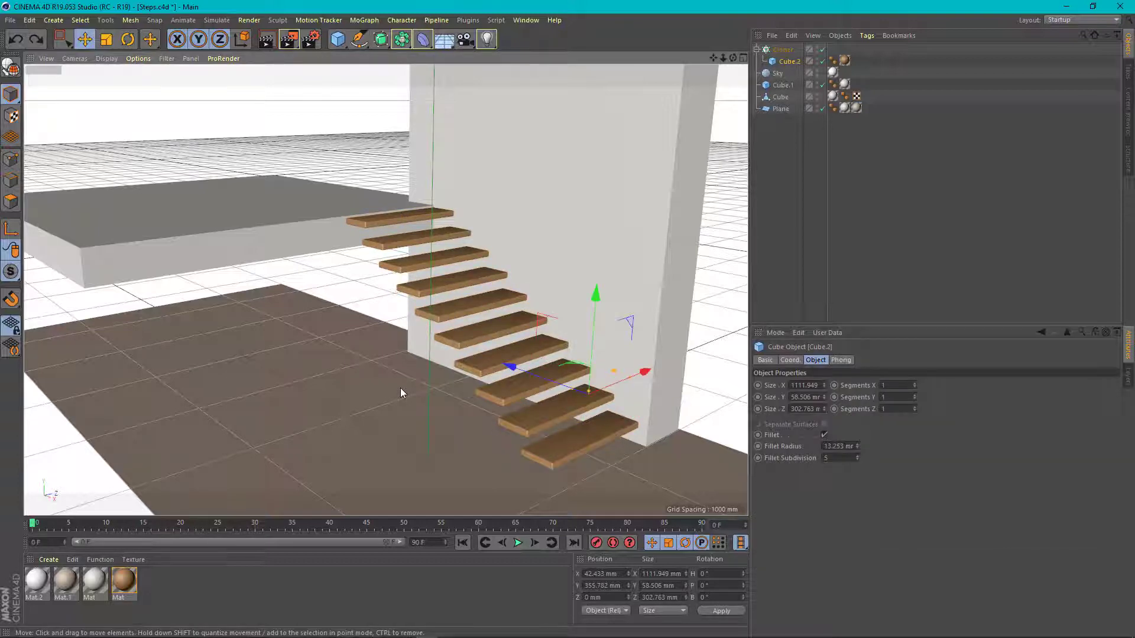